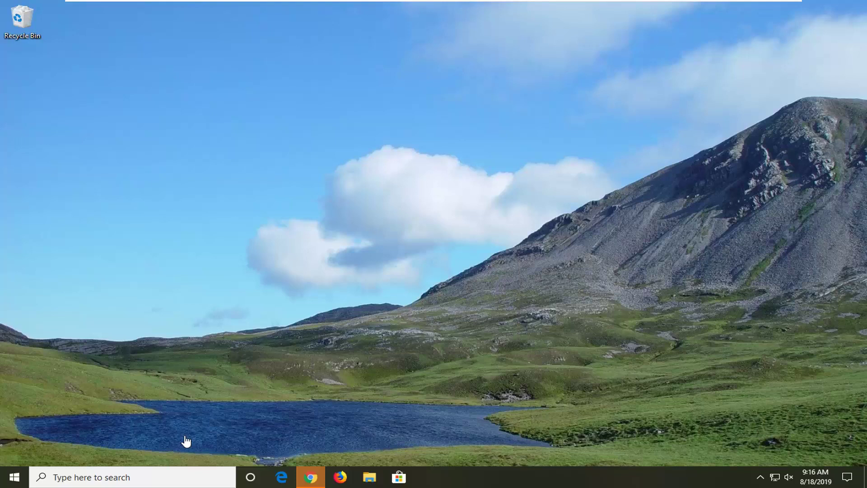
# Step: Open a maximized Chrome window and search Google for 'recurva'
pyautogui.click(316, 478)
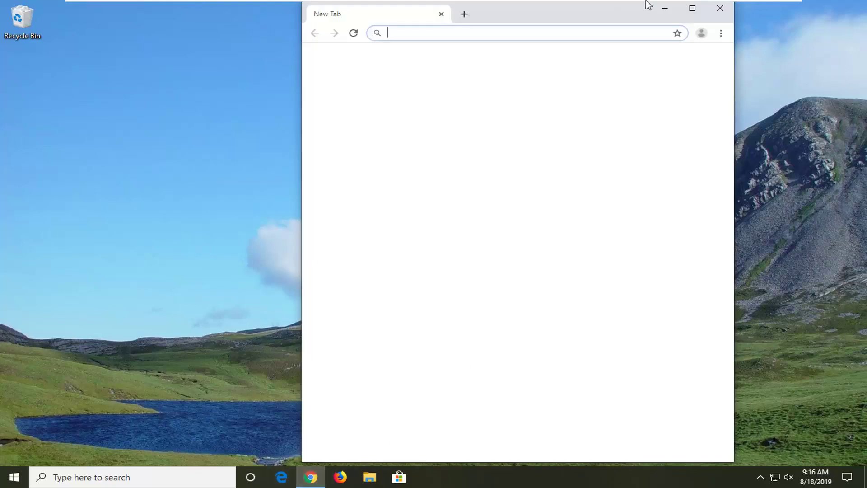
pyautogui.click(693, 8)
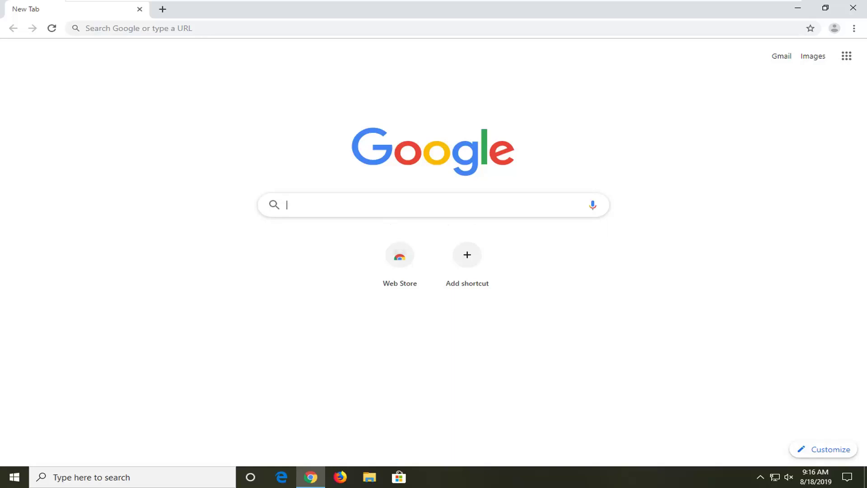
pyautogui.write('recurva')
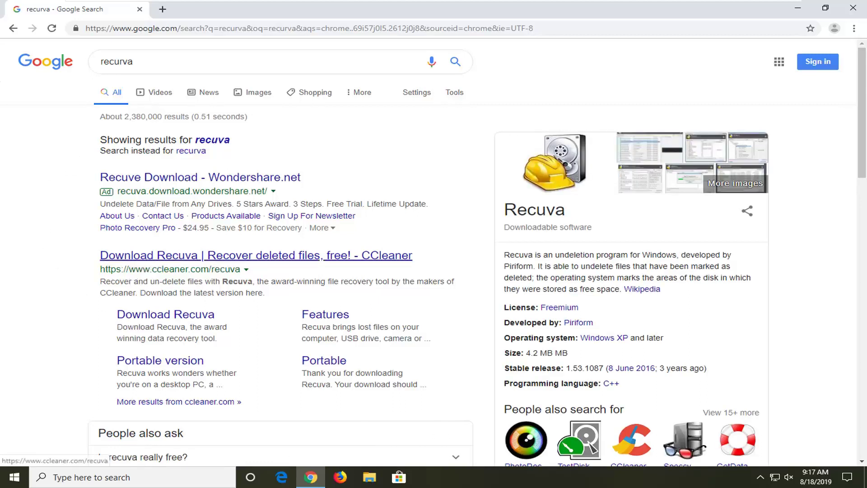
# Step: Go from the CCleaner Recuva result to the Recuva Free download page listing FileHippo.com and CCleaner.com
pyautogui.click(177, 261)
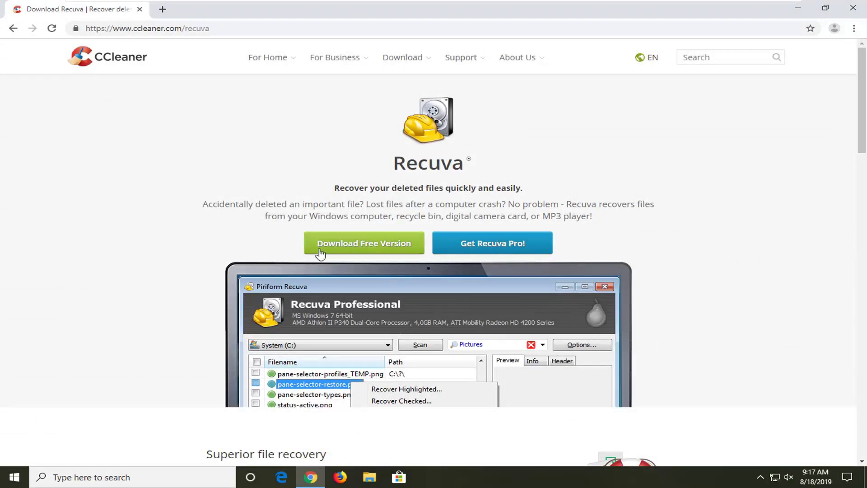
pyautogui.click(380, 247)
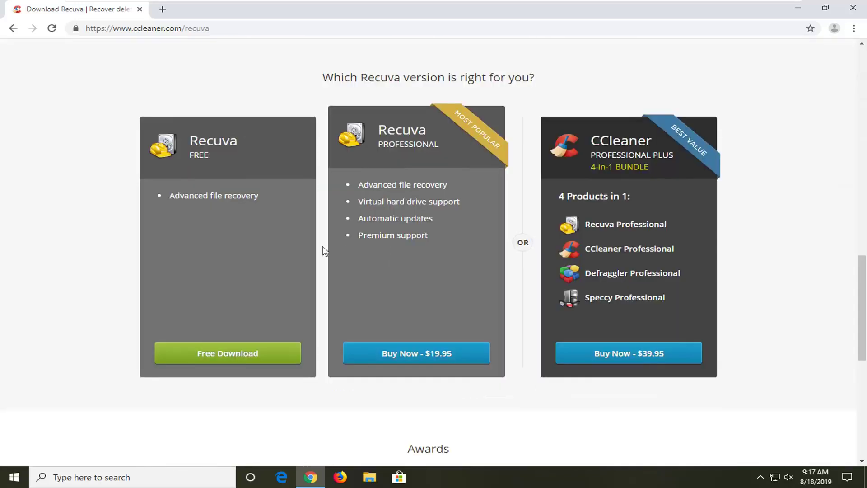
pyautogui.click(218, 354)
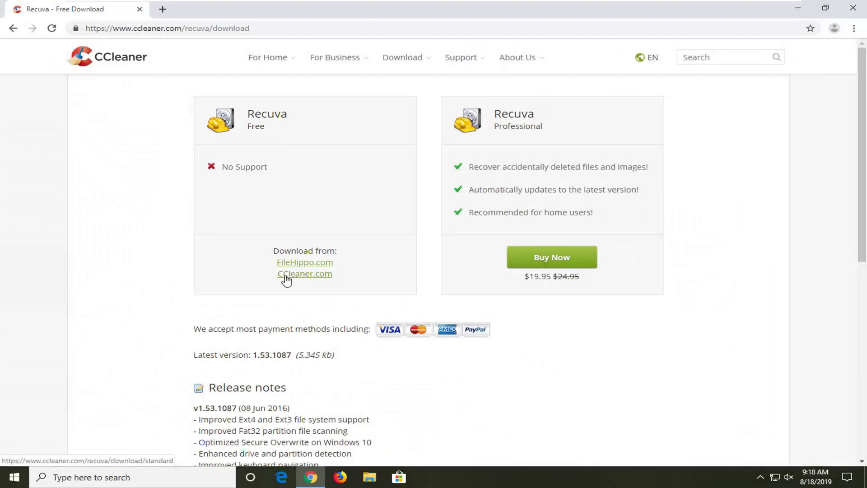
# Step: Download the Recuva v1.53 installer from CCleaner.com and launch its setup
pyautogui.click(288, 275)
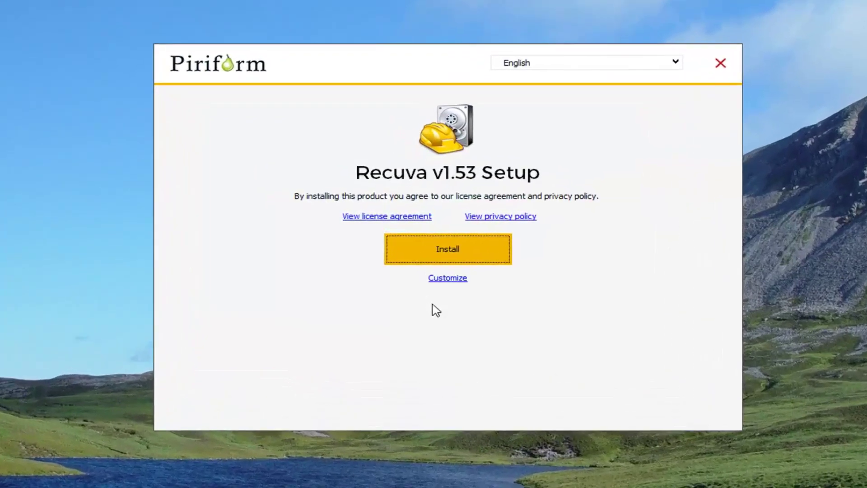
# Step: Customize the install, unticking the Recycle Bin context-menu and automatic update options, then install
pyautogui.click(447, 278)
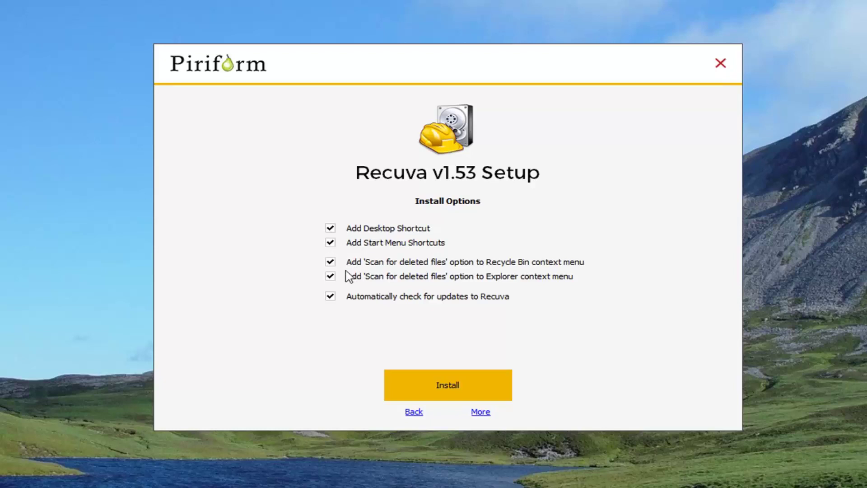
pyautogui.click(330, 263)
pyautogui.click(330, 296)
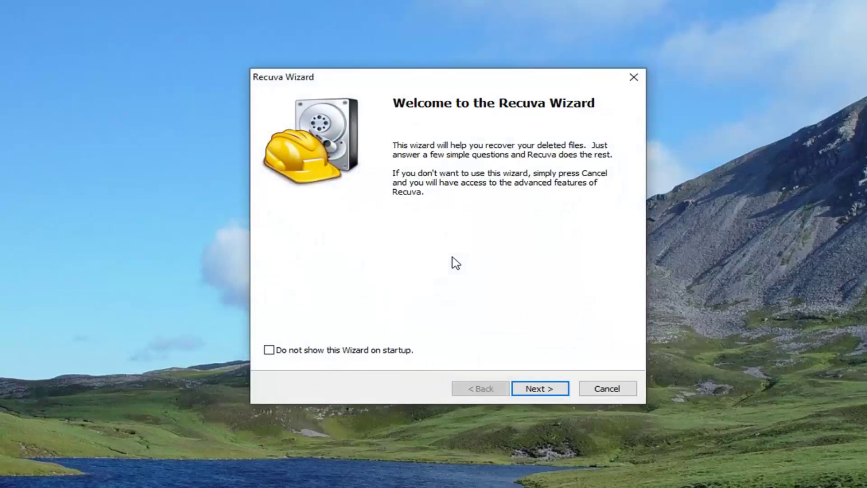
# Step: Run the wizard with All Files and the 'I'm not sure' location, then start the scan
pyautogui.click(537, 391)
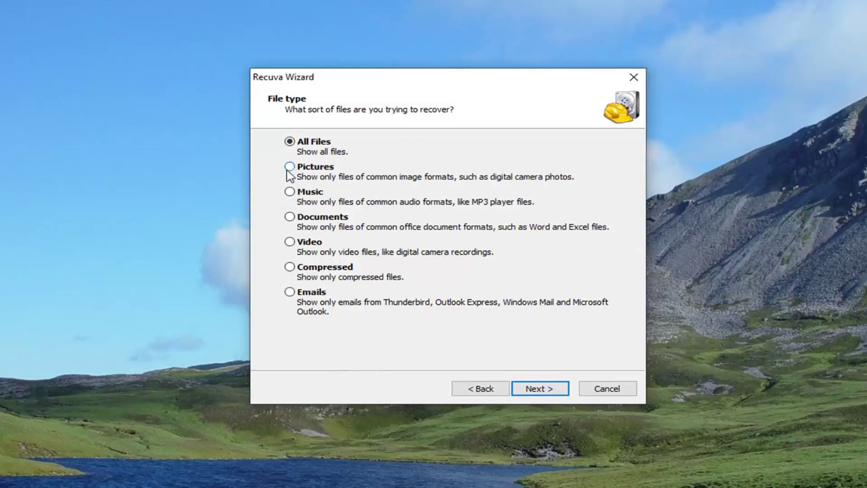
pyautogui.click(551, 394)
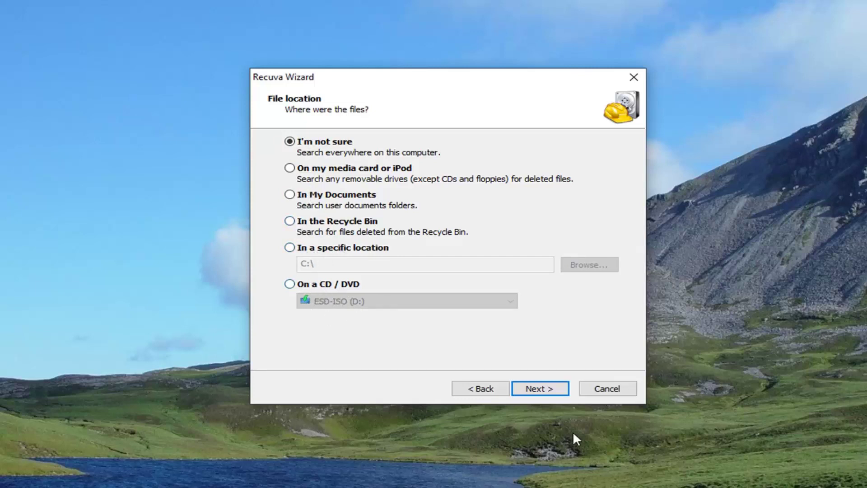
pyautogui.click(540, 389)
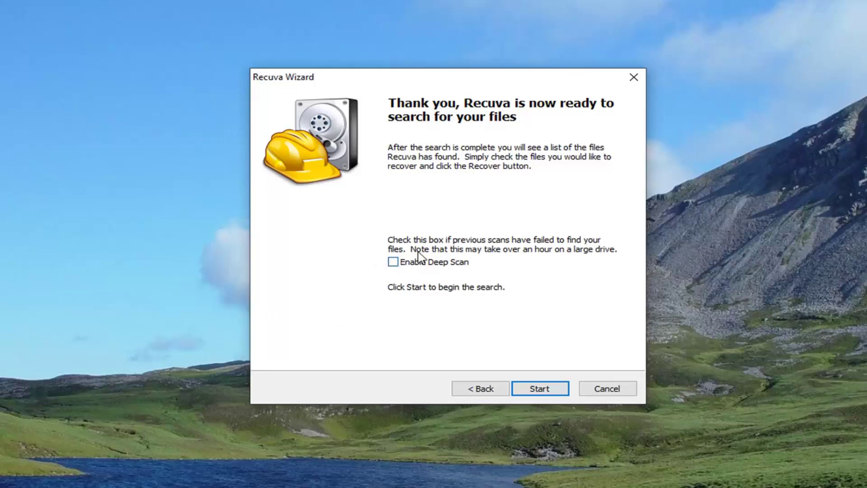
pyautogui.click(536, 391)
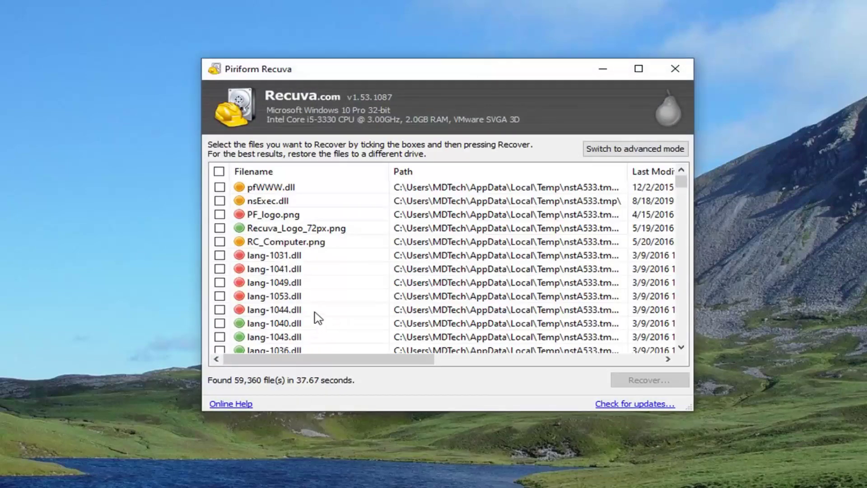
# Step: Select RC_Computer.png and widen the Path and Filename columns to show full names
pyautogui.scroll(-7, 318, 319)
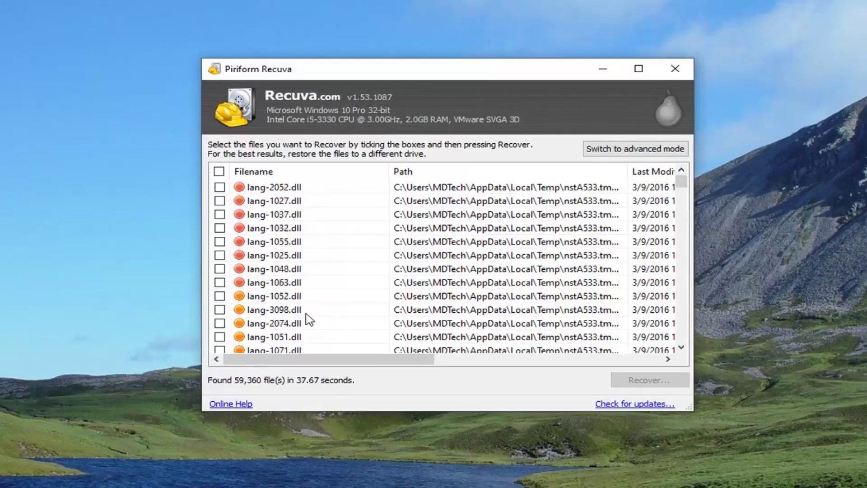
pyautogui.scroll(7, 308, 315)
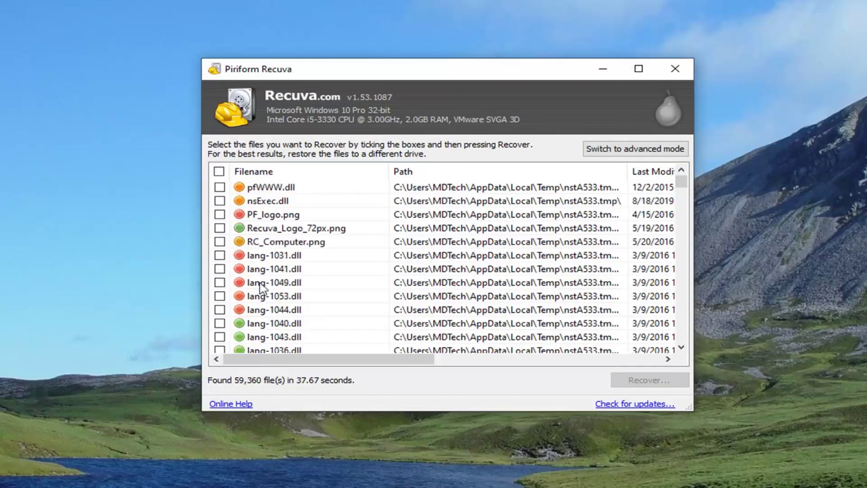
pyautogui.click(276, 243)
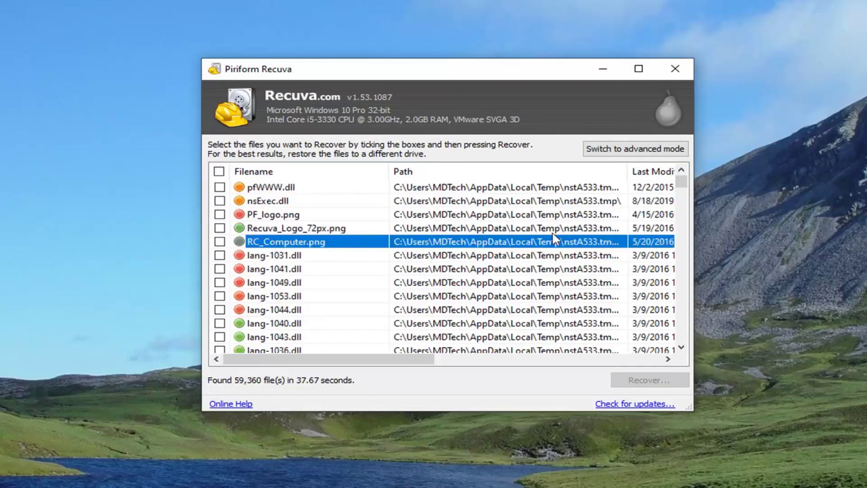
pyautogui.moveTo(627, 171)
pyautogui.mouseDown()
pyautogui.moveTo(682, 170)
pyautogui.moveTo(620, 172)
pyautogui.mouseUp()
pyautogui.moveTo(684, 185); pyautogui.dragTo(685, 220)
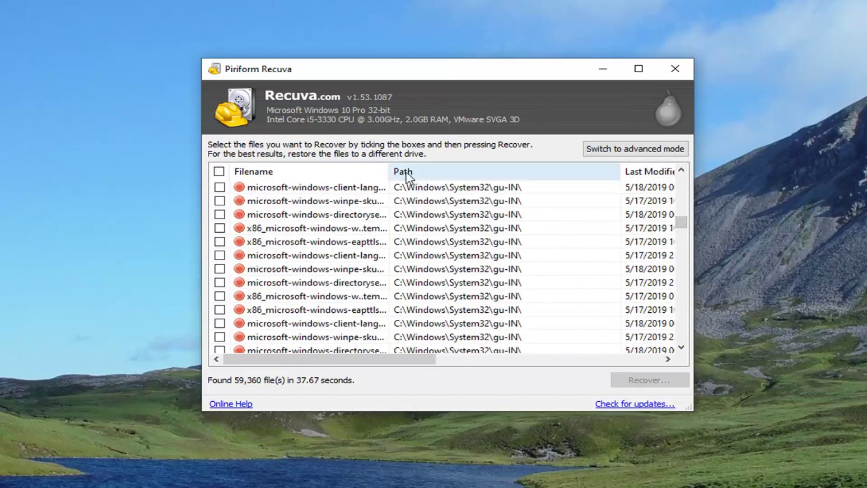
pyautogui.moveTo(388, 171); pyautogui.dragTo(682, 191)
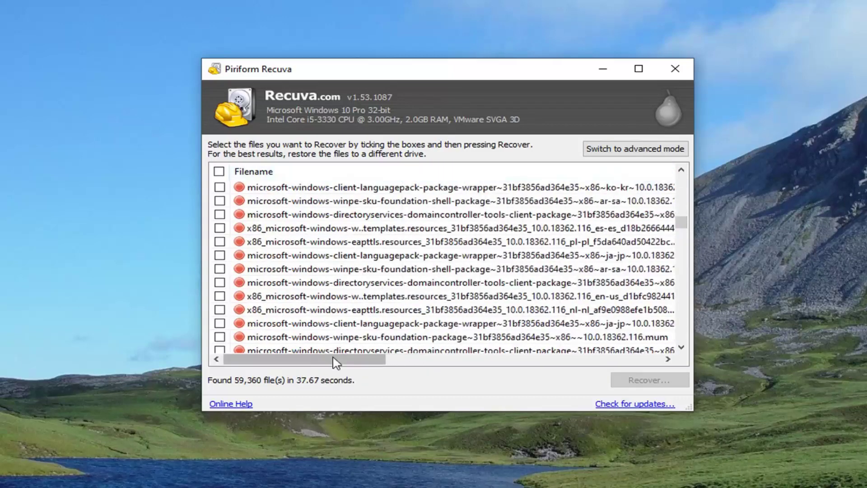
pyautogui.moveTo(333, 360); pyautogui.dragTo(409, 360)
pyautogui.moveTo(465, 172)
pyautogui.mouseDown()
pyautogui.moveTo(647, 186)
pyautogui.moveTo(465, 181)
pyautogui.mouseUp()
# Step: Dismiss the shell-package file's context menu and scroll through the results list
pyautogui.rightClick(383, 201)
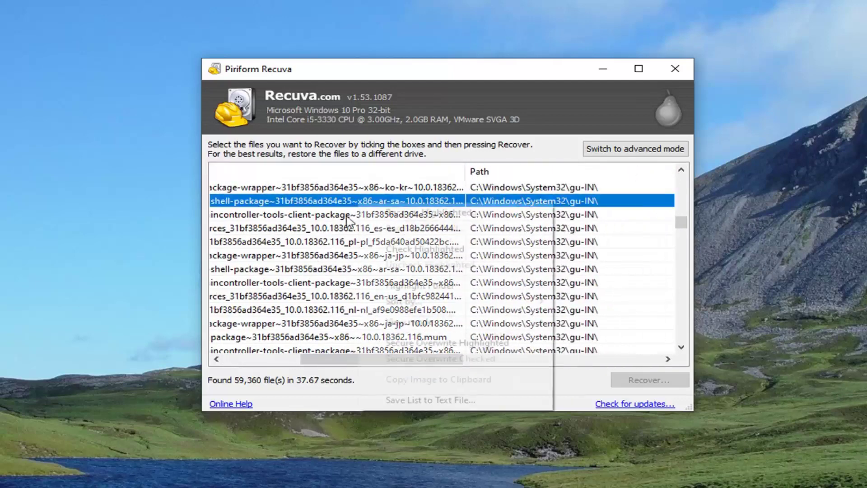
pyautogui.click(350, 362)
pyautogui.moveTo(350, 361); pyautogui.dragTo(271, 361)
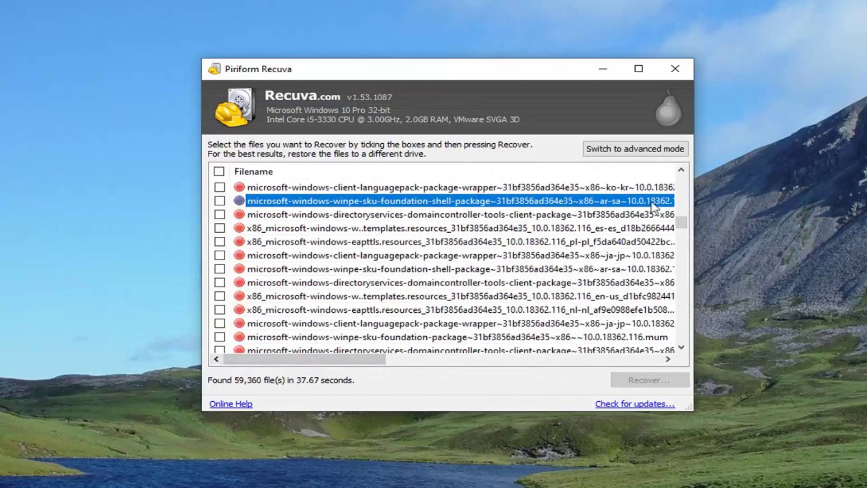
pyautogui.moveTo(678, 223); pyautogui.dragTo(677, 291)
pyautogui.scroll(-6, 428, 324)
pyautogui.scroll(3, 402, 323)
pyautogui.scroll(2, 381, 323)
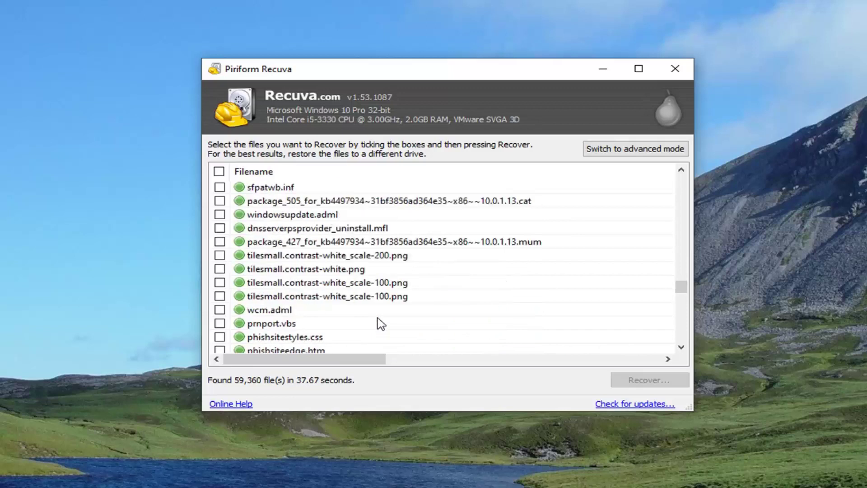
# Step: Recover the second tilesmall.contrast-white_scale-100.png to the Desktop, accepting the same-drive warning
pyautogui.click(326, 296)
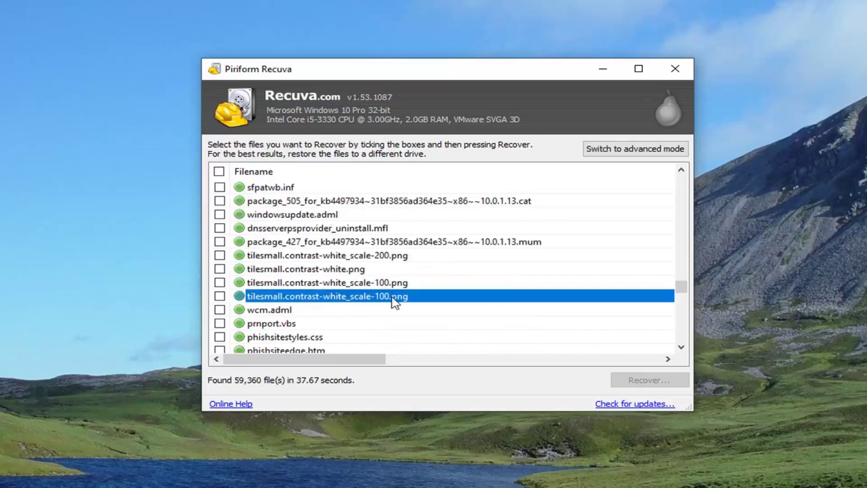
pyautogui.rightClick(335, 294)
pyautogui.click(370, 308)
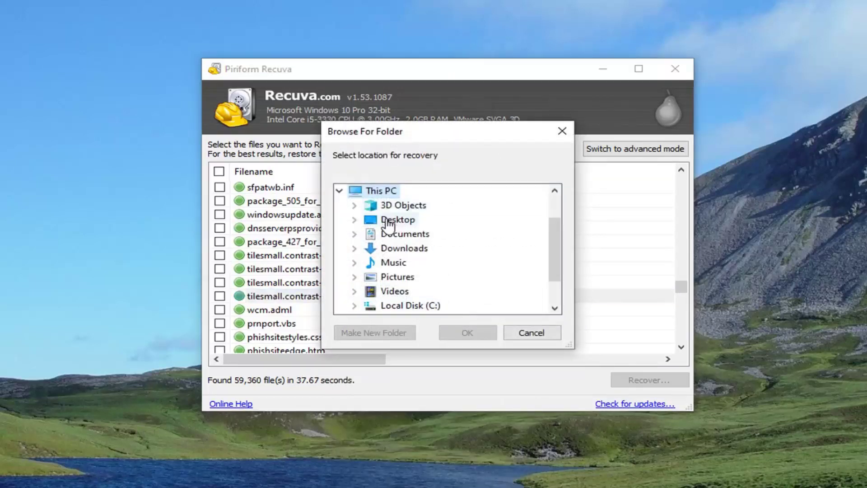
pyautogui.click(384, 222)
pyautogui.click(456, 341)
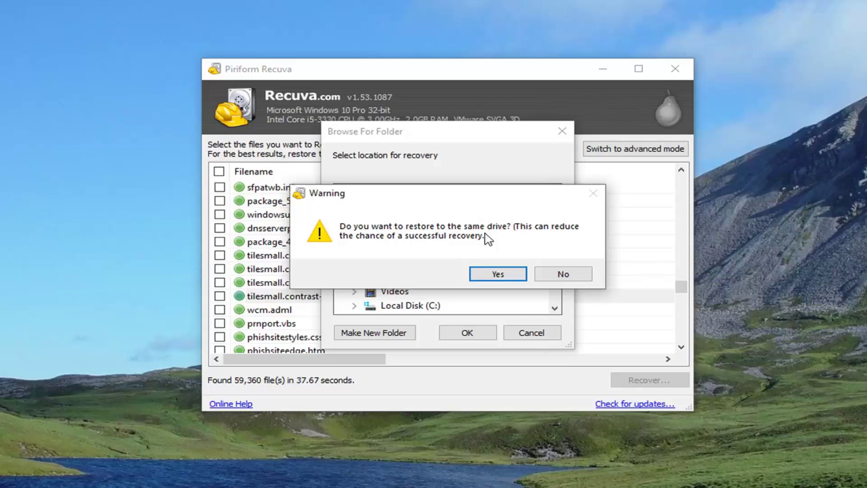
pyautogui.click(503, 278)
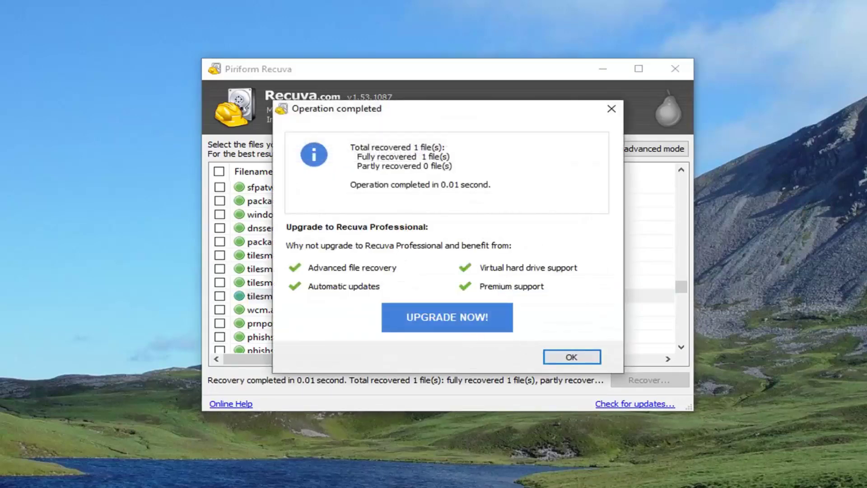
pyautogui.click(571, 357)
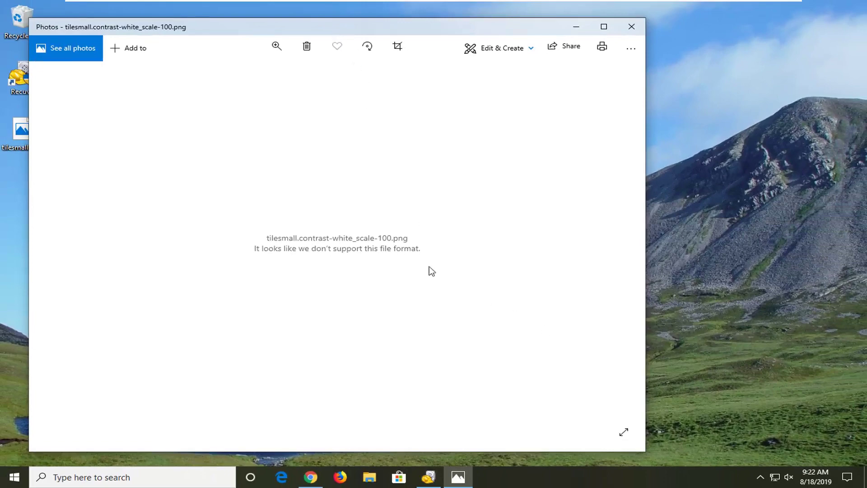
# Step: Close the Photos viewer showing the recovered image and return to Recuva's results
pyautogui.click(632, 27)
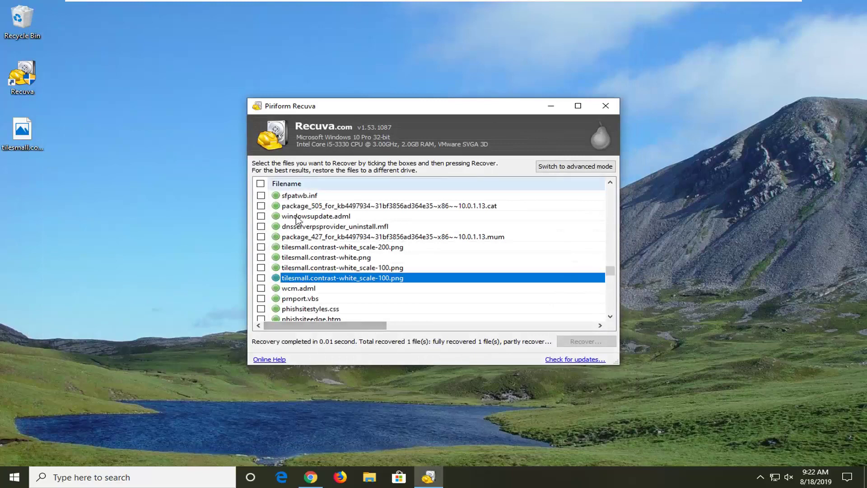
pyautogui.scroll(-5, 587, 260)
pyautogui.scroll(10, 592, 260)
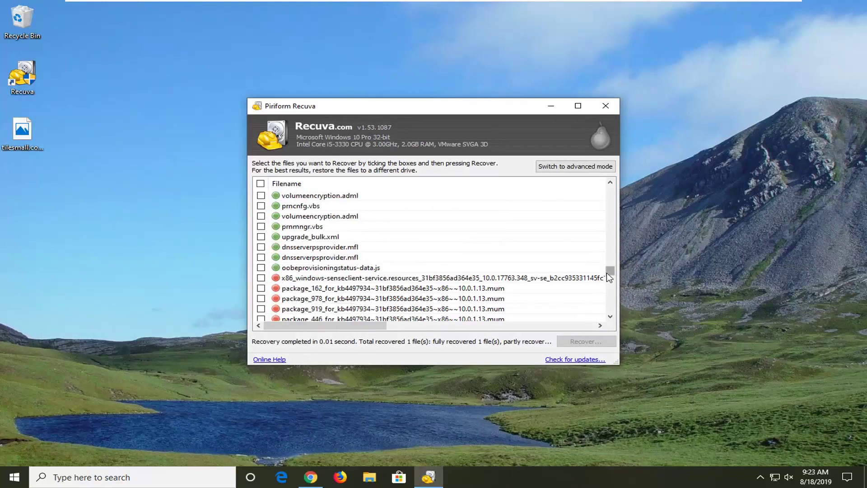
# Step: Narrow the Filename column so the Path and Last Modified columns show
pyautogui.moveTo(356, 326); pyautogui.dragTo(424, 271)
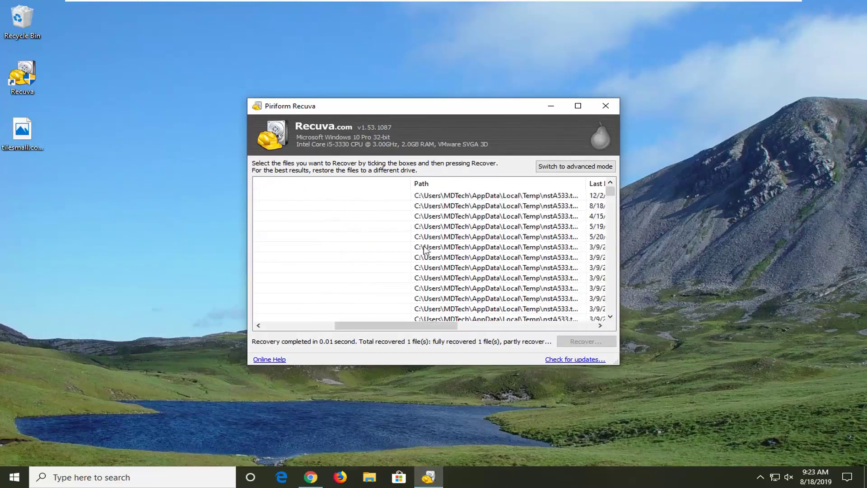
pyautogui.moveTo(413, 184); pyautogui.dragTo(273, 185)
pyautogui.moveTo(373, 328); pyautogui.dragTo(311, 328)
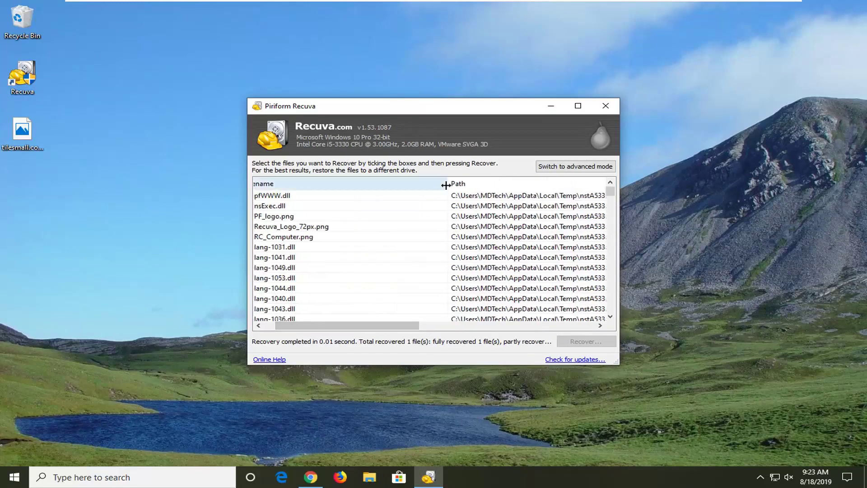
pyautogui.moveTo(447, 182); pyautogui.dragTo(370, 194)
pyautogui.moveTo(387, 326); pyautogui.dragTo(281, 323)
pyautogui.moveTo(362, 323)
pyautogui.mouseDown()
pyautogui.moveTo(469, 326)
pyautogui.moveTo(329, 319)
pyautogui.moveTo(495, 323)
pyautogui.moveTo(358, 316)
pyautogui.mouseUp()
# Step: Select the lang-1041.dll entry and scroll through the results list
pyautogui.click(311, 260)
pyautogui.scroll(-15, 312, 266)
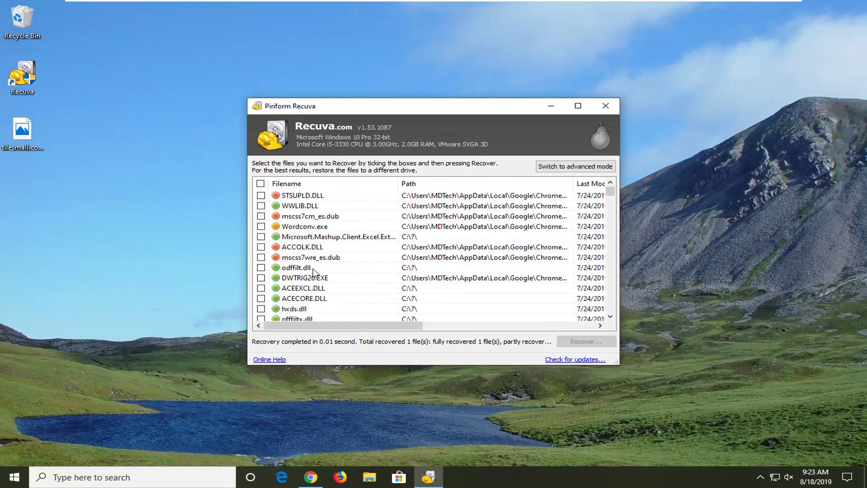
pyautogui.scroll(-10, 316, 274)
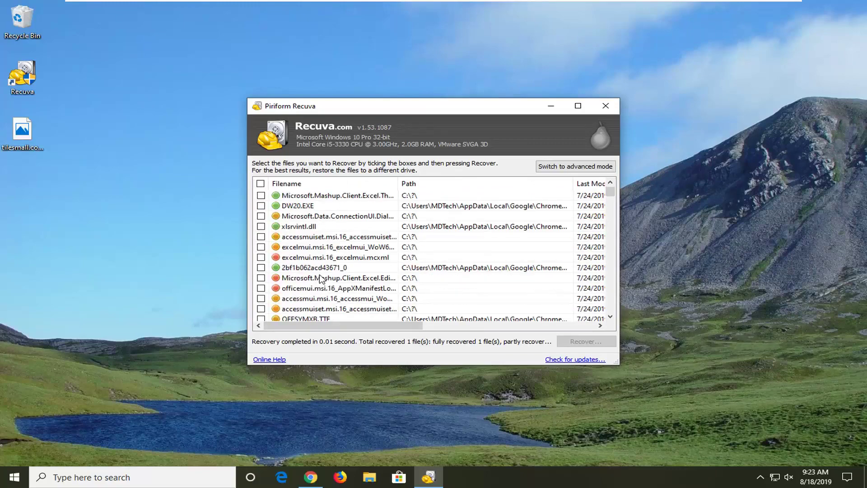
pyautogui.scroll(4, 322, 278)
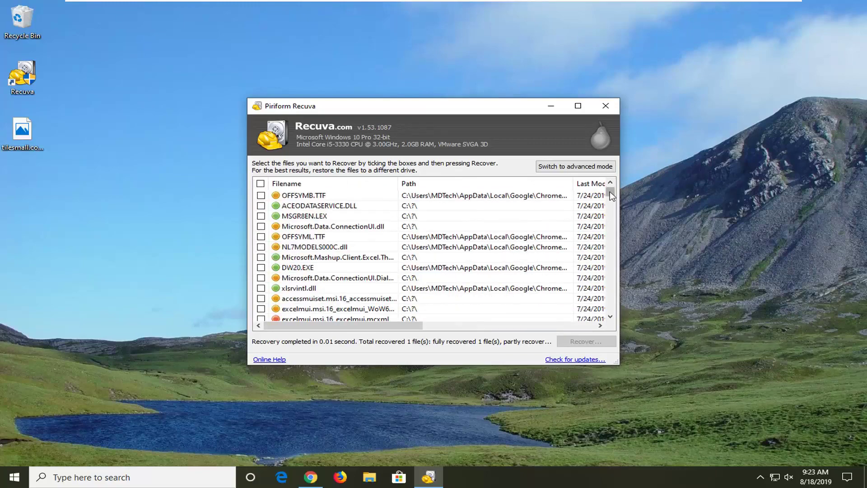
pyautogui.moveTo(610, 192); pyautogui.dragTo(600, 304)
# Step: Switch to advanced mode, keep All Local Disks, and filter filenames by csi.dll
pyautogui.click(582, 172)
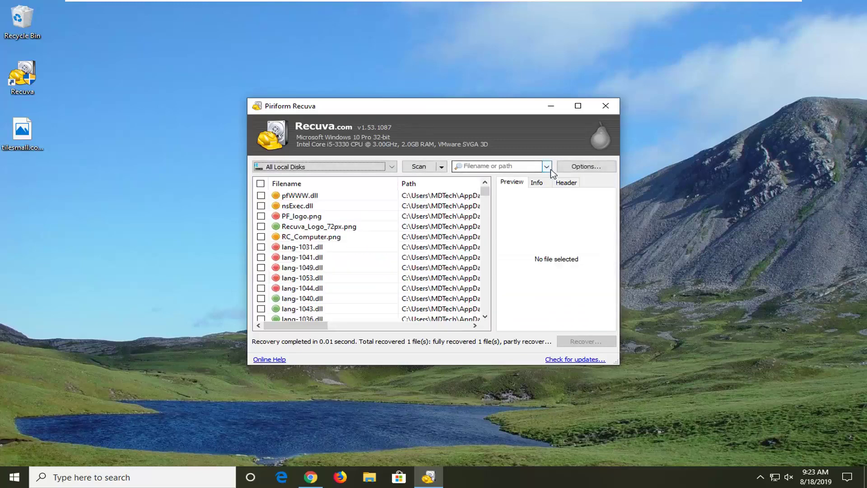
pyautogui.click(339, 168)
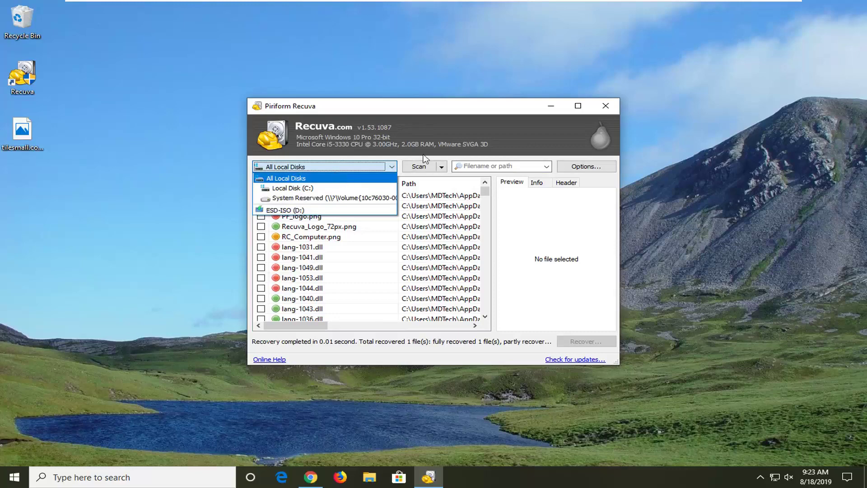
pyautogui.click(406, 160)
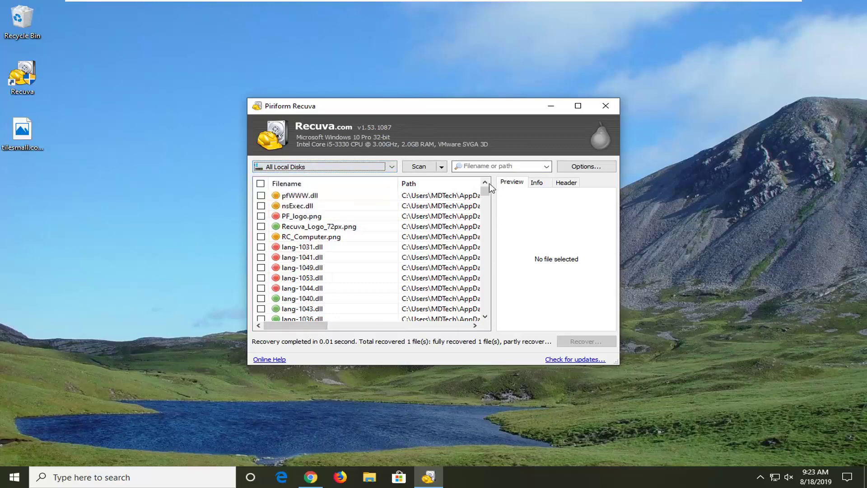
pyautogui.click(465, 166)
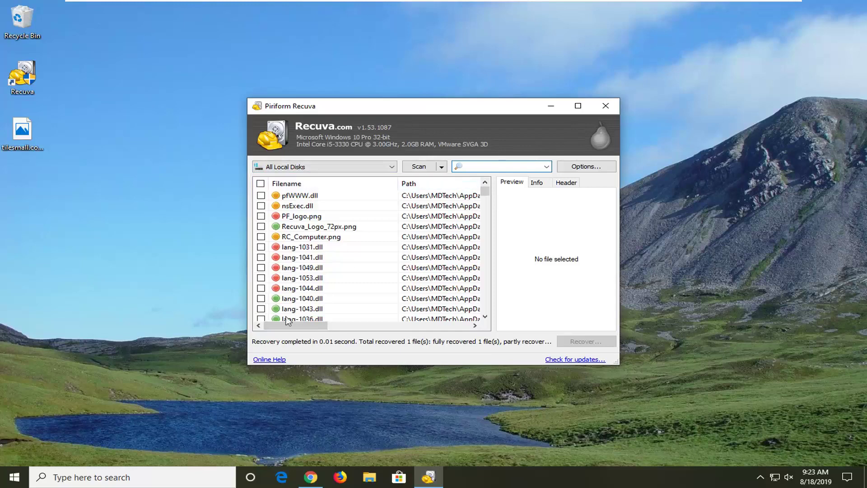
pyautogui.scroll(-10, 300, 294)
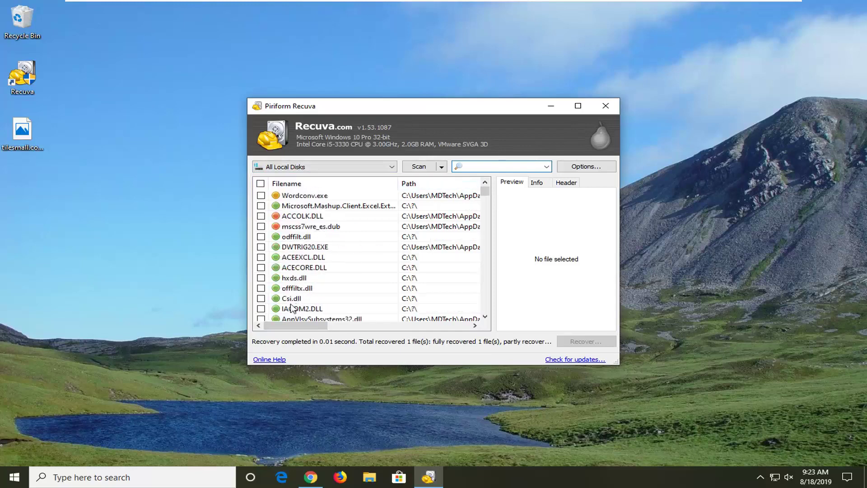
pyautogui.write('csi.dklll')
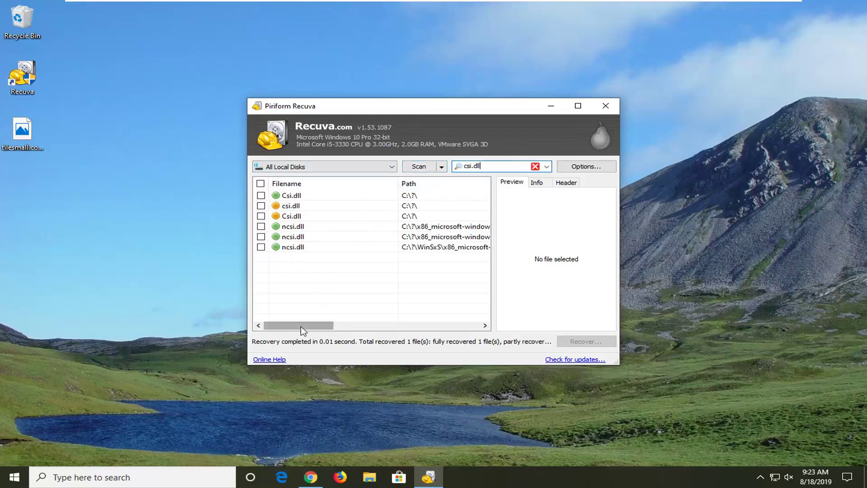
pyautogui.moveTo(300, 326)
pyautogui.mouseDown()
pyautogui.moveTo(411, 325)
pyautogui.moveTo(292, 319)
pyautogui.mouseUp()
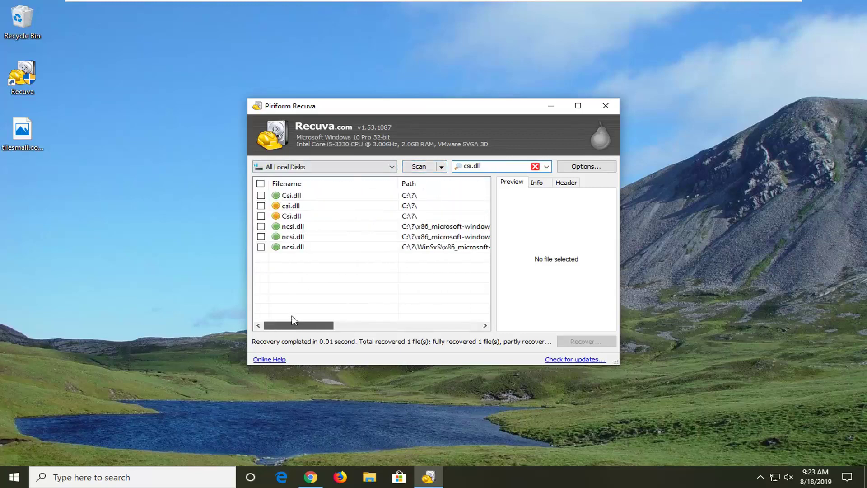
# Step: Dismiss the ncsi.dll context menu and close Recuva, revealing the recovered image on the desktop
pyautogui.rightClick(291, 229)
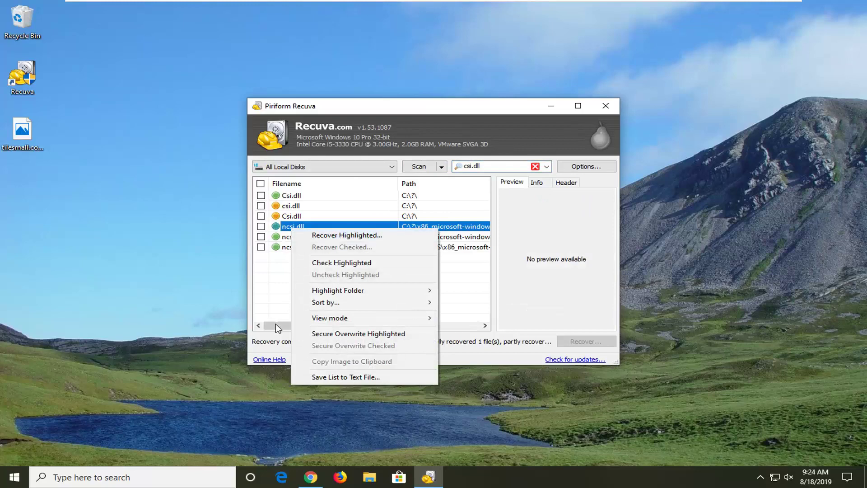
pyautogui.moveTo(277, 326); pyautogui.dragTo(232, 317)
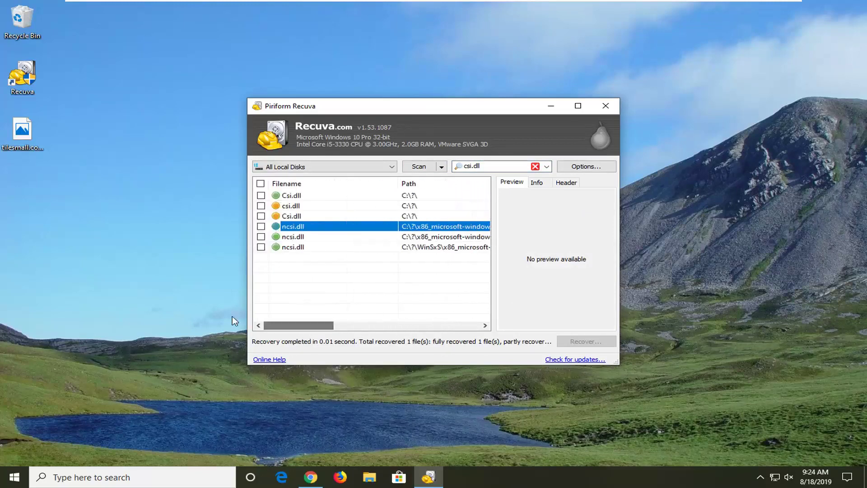
pyautogui.click(610, 103)
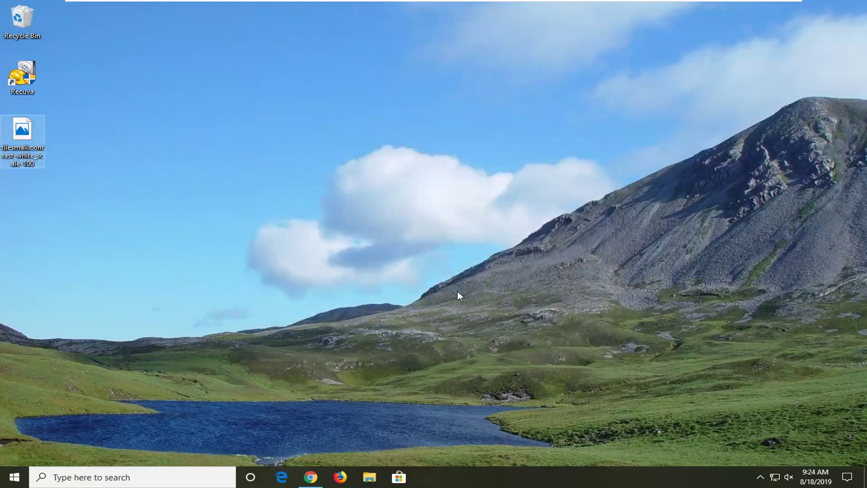